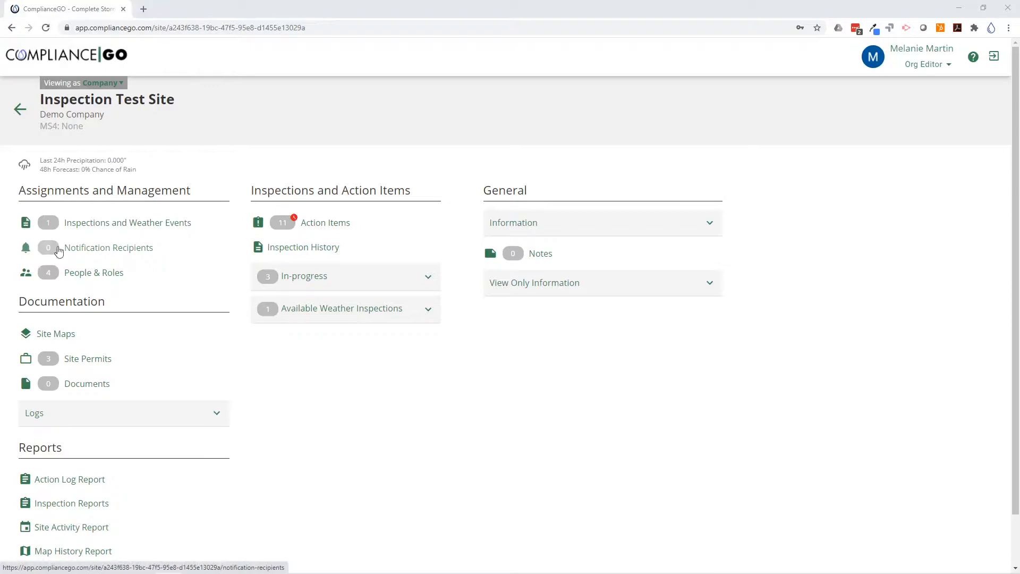
- Open the site maps and load the Copy of Erosion Control Plan map for editing
left_click(56, 333)
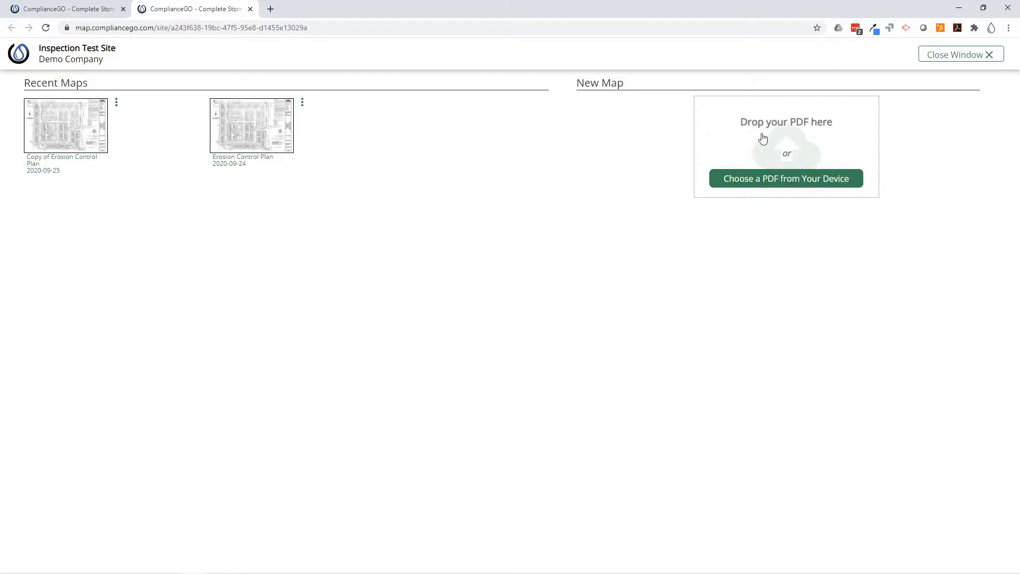
left_click(789, 179)
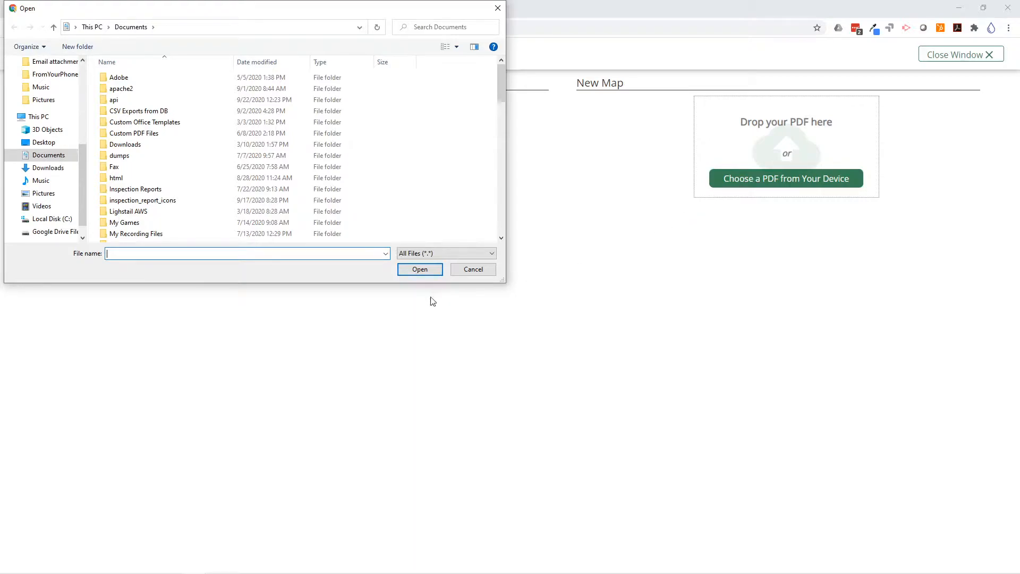
left_click(467, 272)
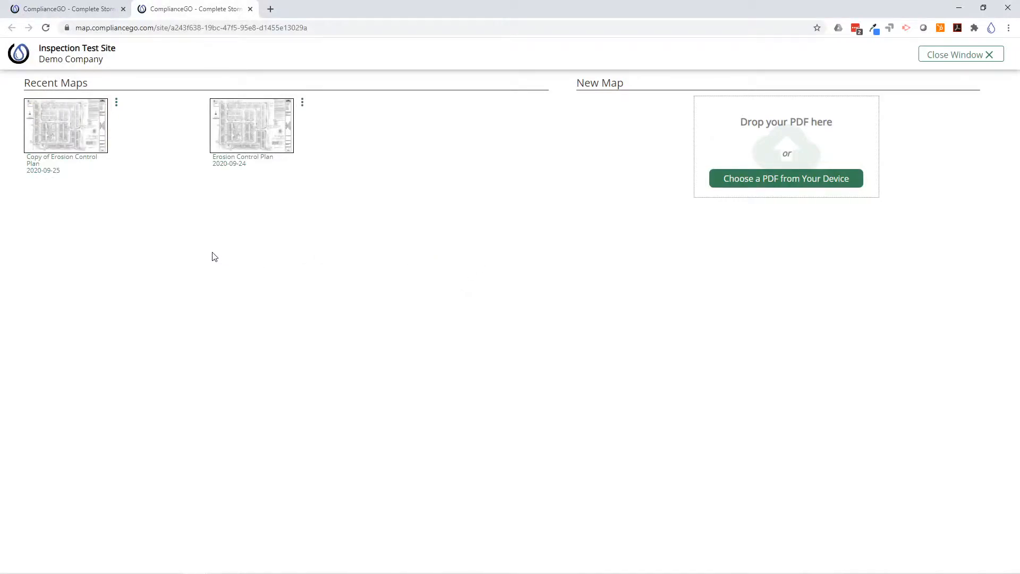
left_click(74, 146)
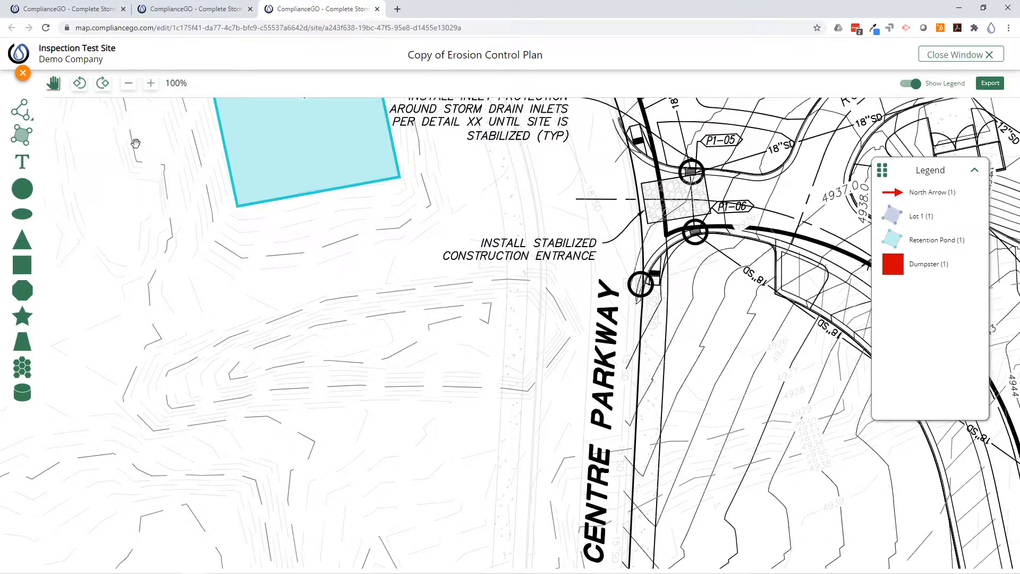
- Examine the plan around the retention pond and construction entrance at closer and normal zoom
left_click_drag(112, 134, 46, 393)
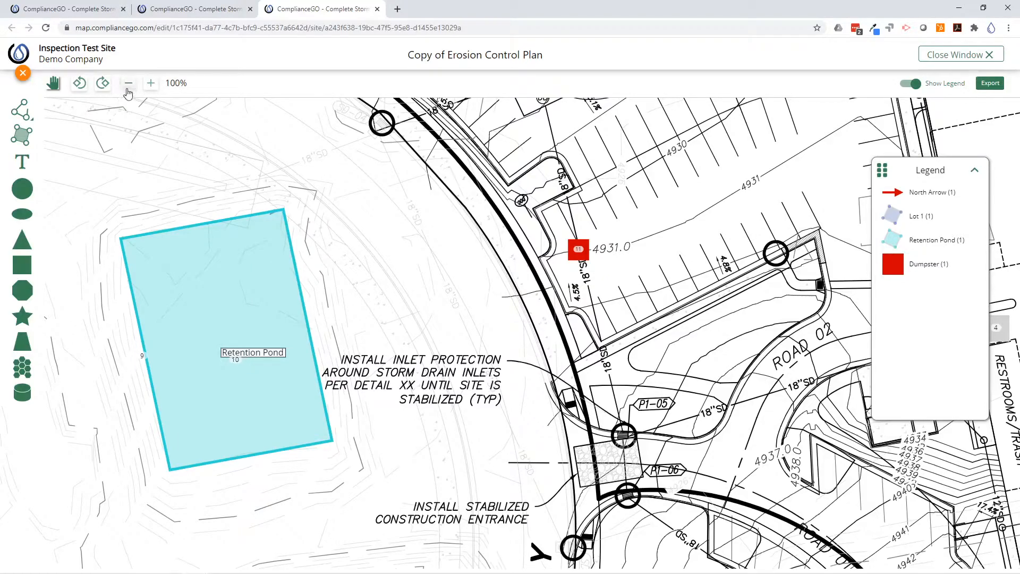
left_click(151, 84)
left_click(152, 84)
left_click(151, 84)
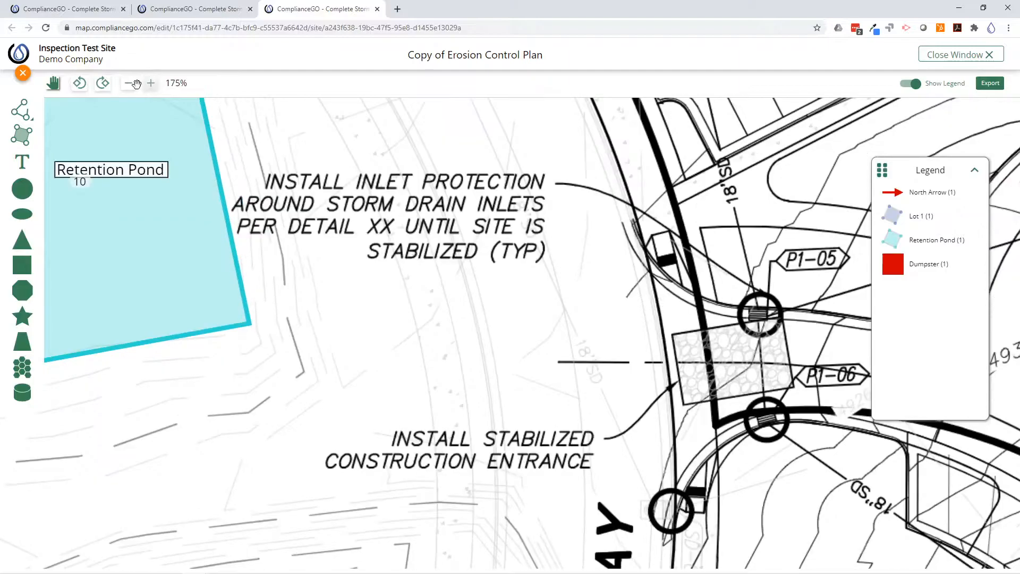
left_click(129, 85)
left_click(129, 86)
left_click(130, 87)
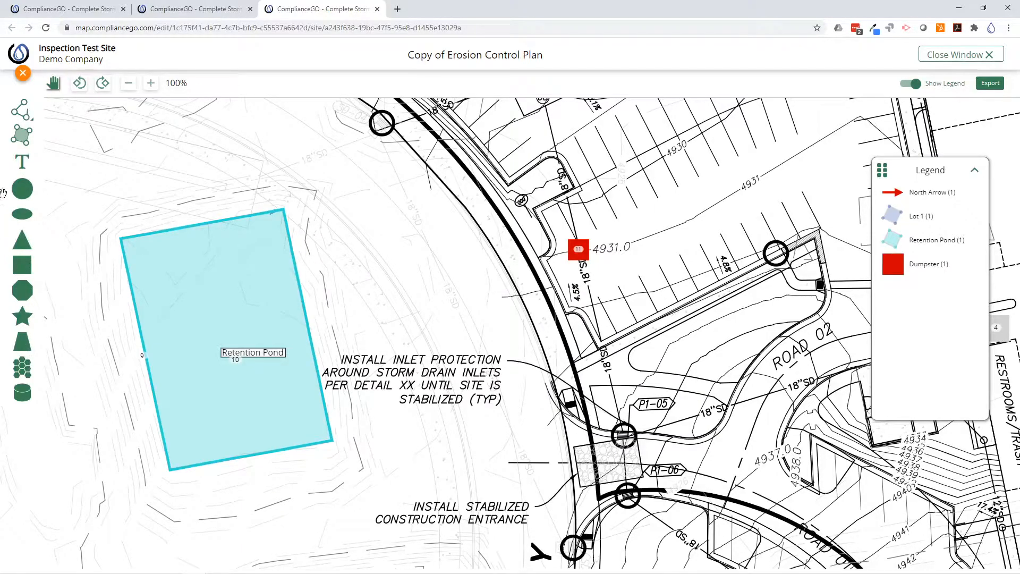
- Draw a straight solid line just east of the retention pond and finish the shape
left_click(22, 108)
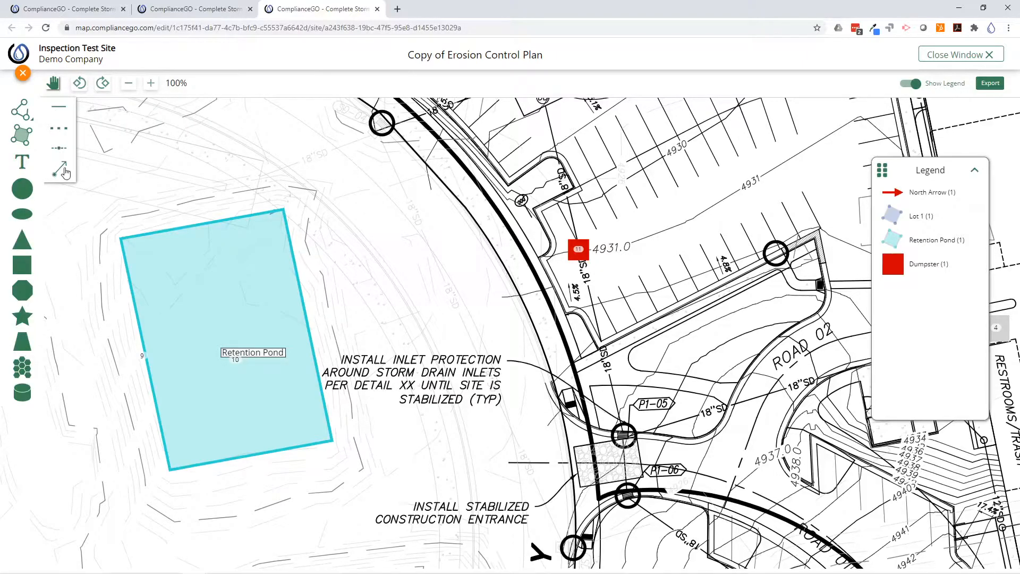
left_click(59, 108)
left_click(327, 237)
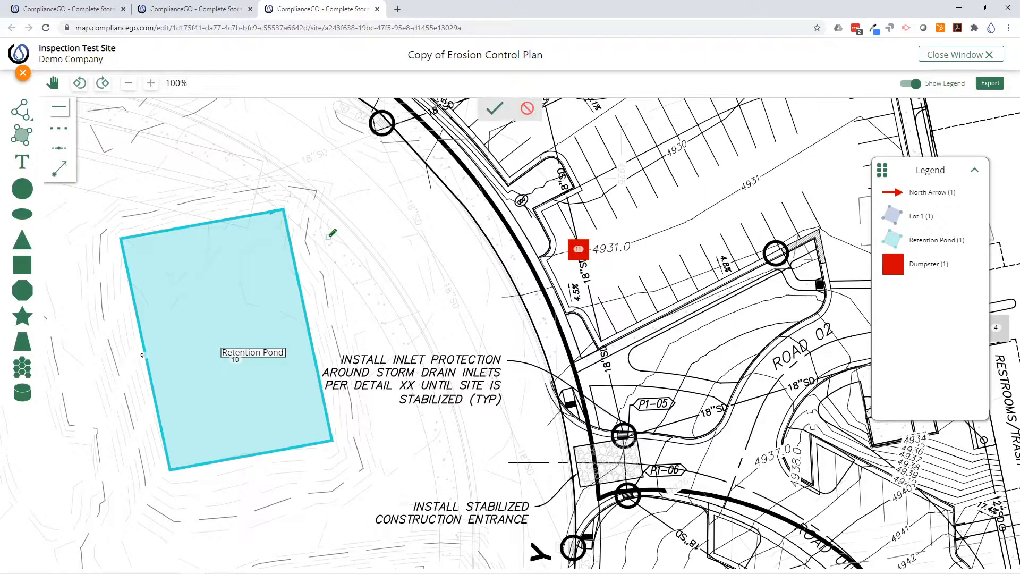
left_click(366, 375)
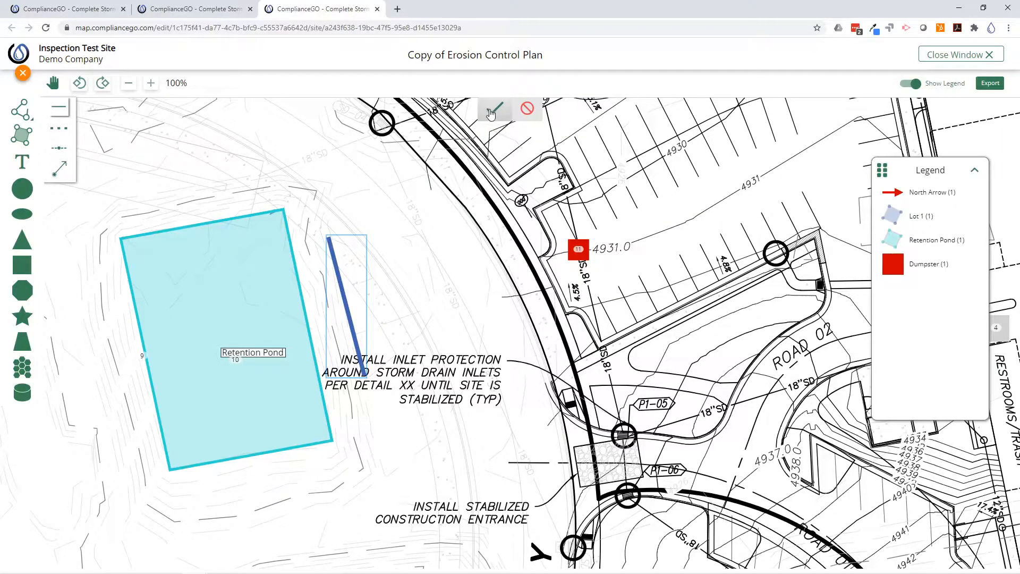
left_click(491, 113)
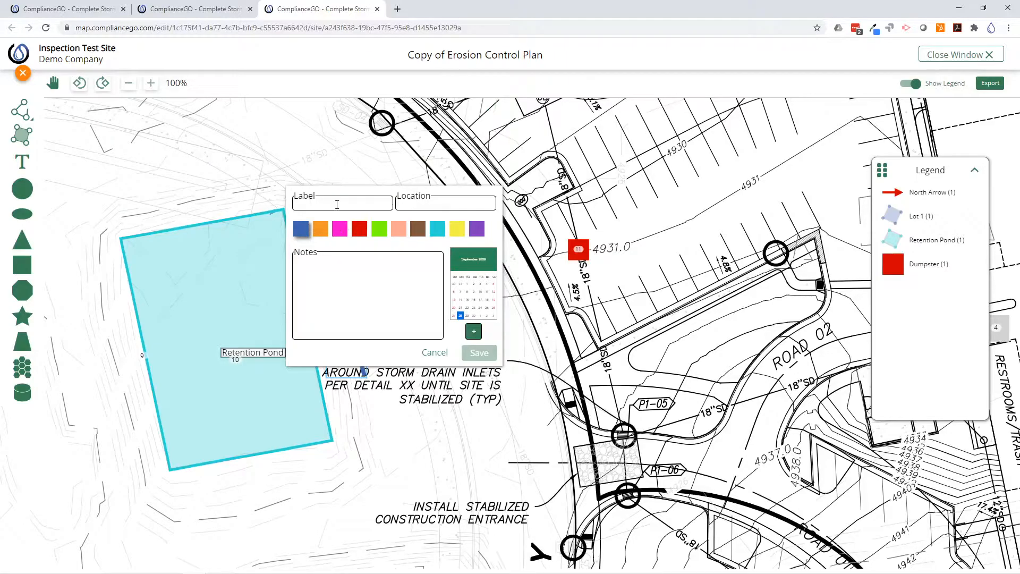
- Label the line Silt Fence, color it brown and set its location to East of Retention Pond
type("Silt Fence")
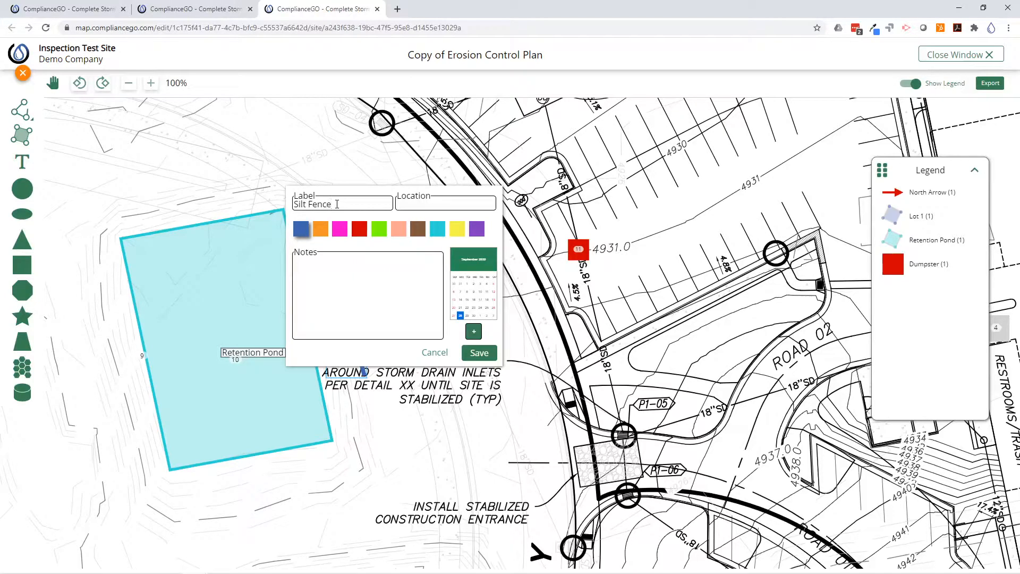
left_click(419, 235)
left_click(467, 205)
type("East of Retention Pond")
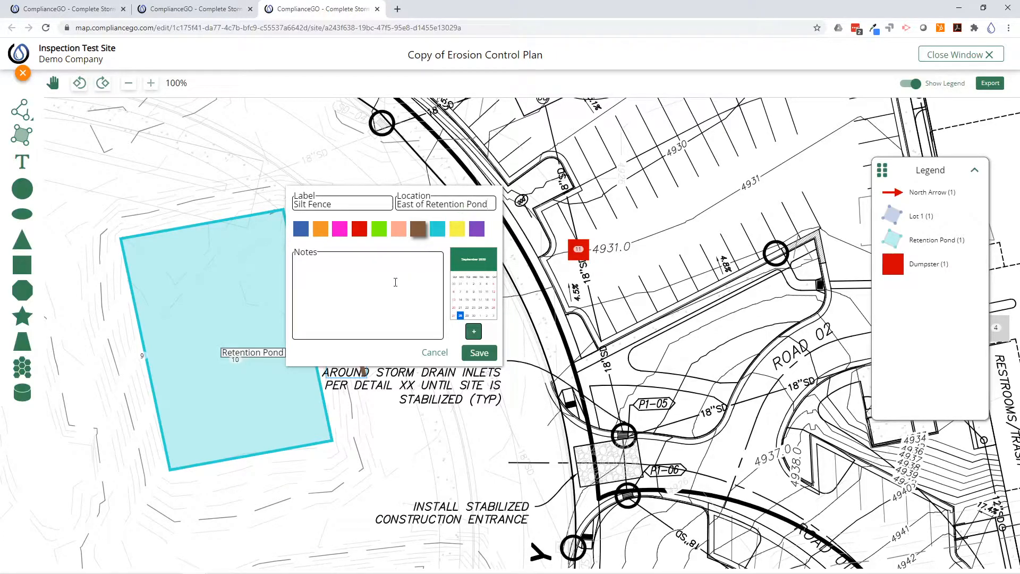
- Add the note In Place, set the silt fence's date to September 23, 2020, and save its details
type("In Place")
left_click(474, 331)
left_click(409, 315)
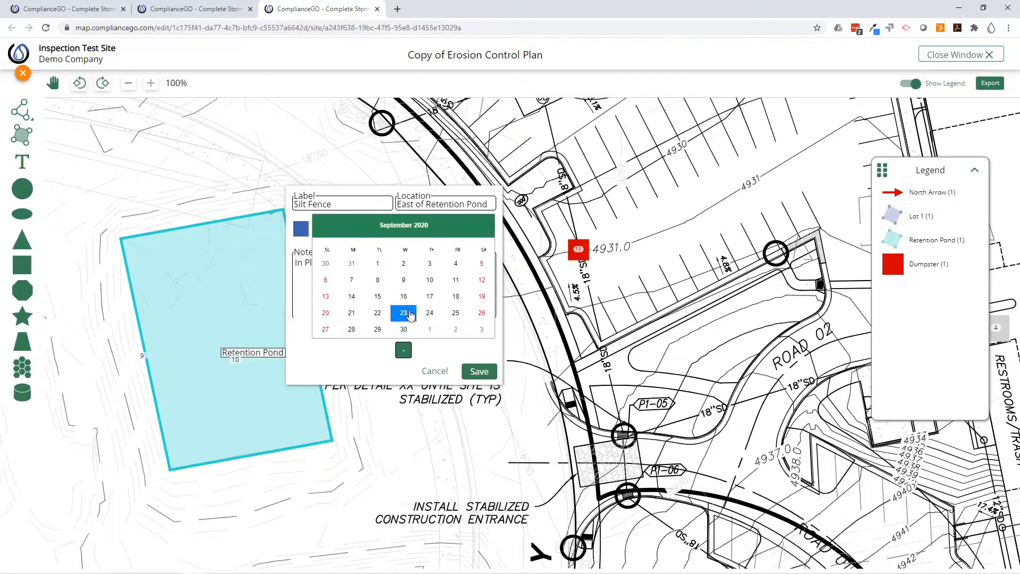
left_click(405, 350)
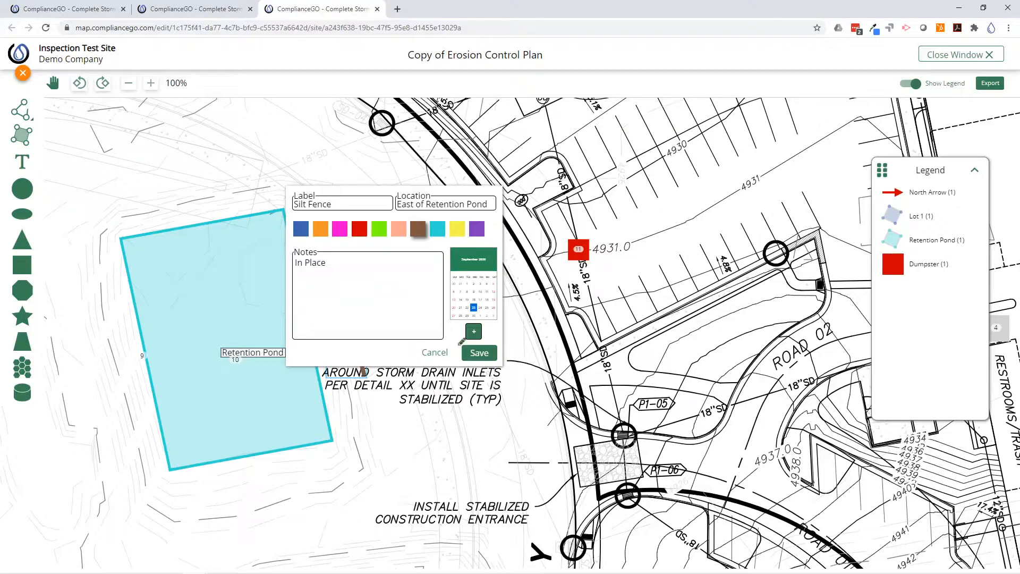
left_click(480, 352)
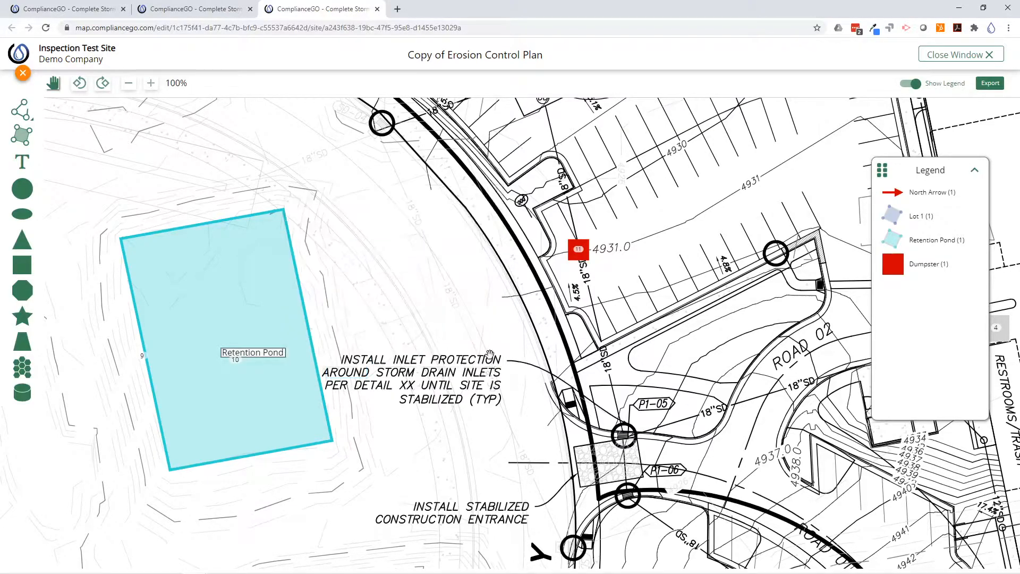
- Draw a closed four-sided polygon northeast of the silt fence, across the thick curved road line, and finish the shape
left_click(22, 141)
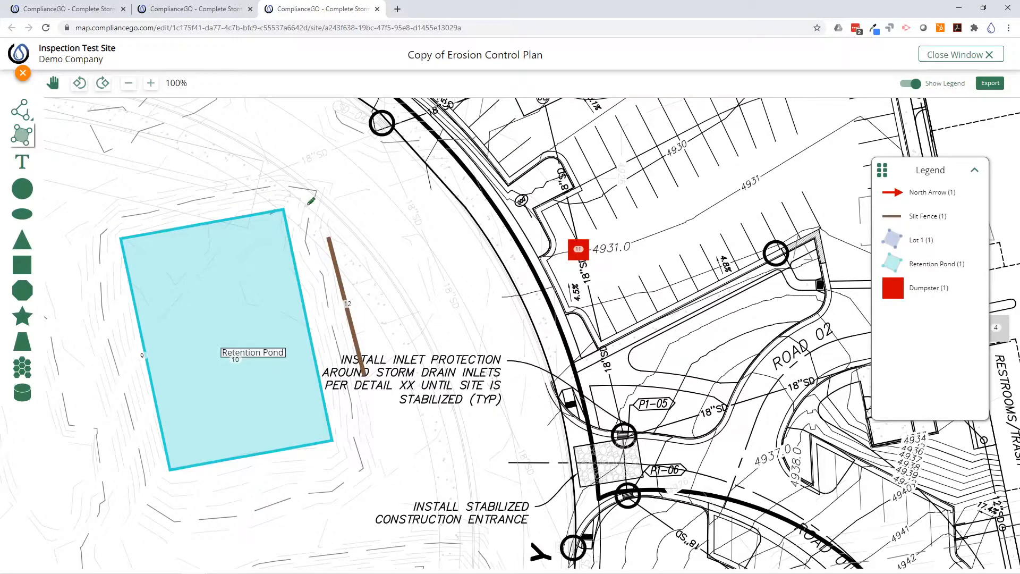
left_click(413, 204)
left_click(427, 253)
left_click(508, 247)
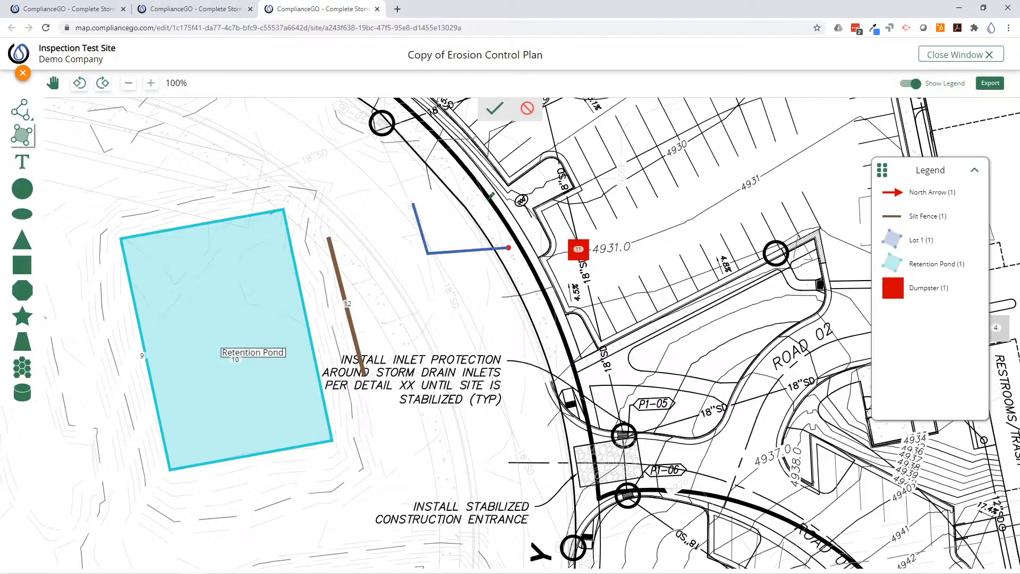
left_click(504, 190)
left_click(415, 203)
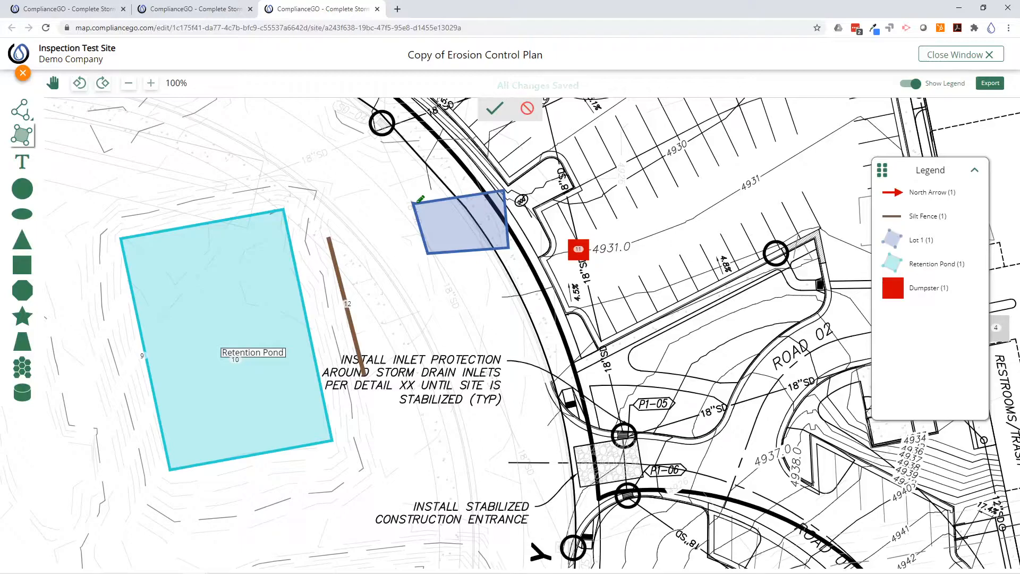
left_click(494, 108)
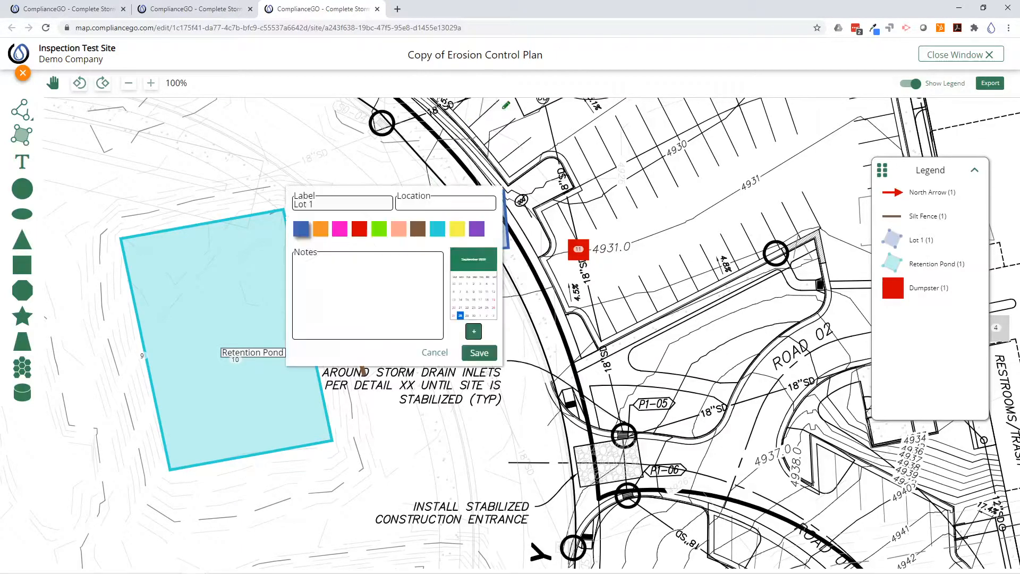
- Color the new polygon brown, replace its label with Impervious Area and save it
left_click(417, 233)
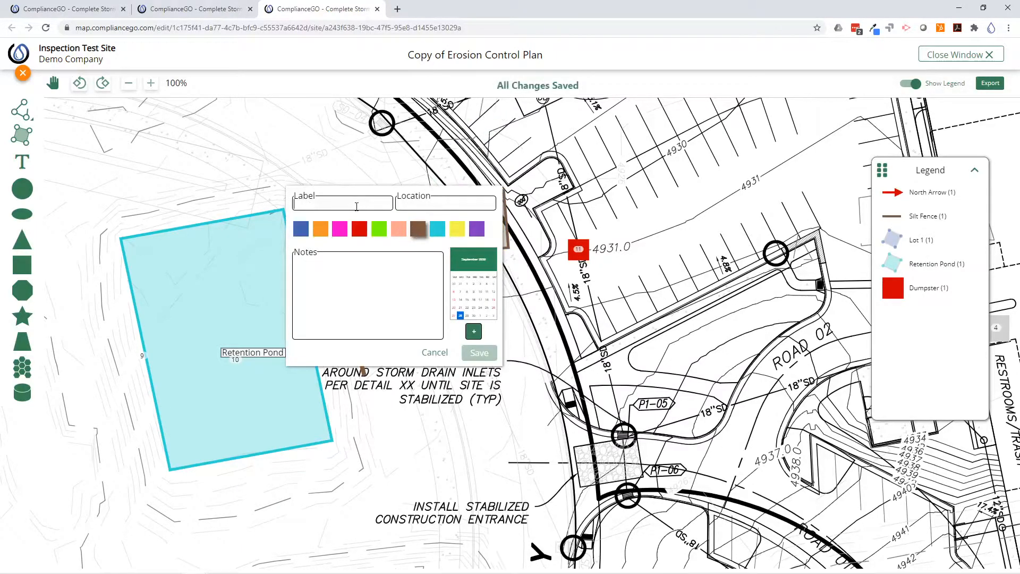
type("Imp")
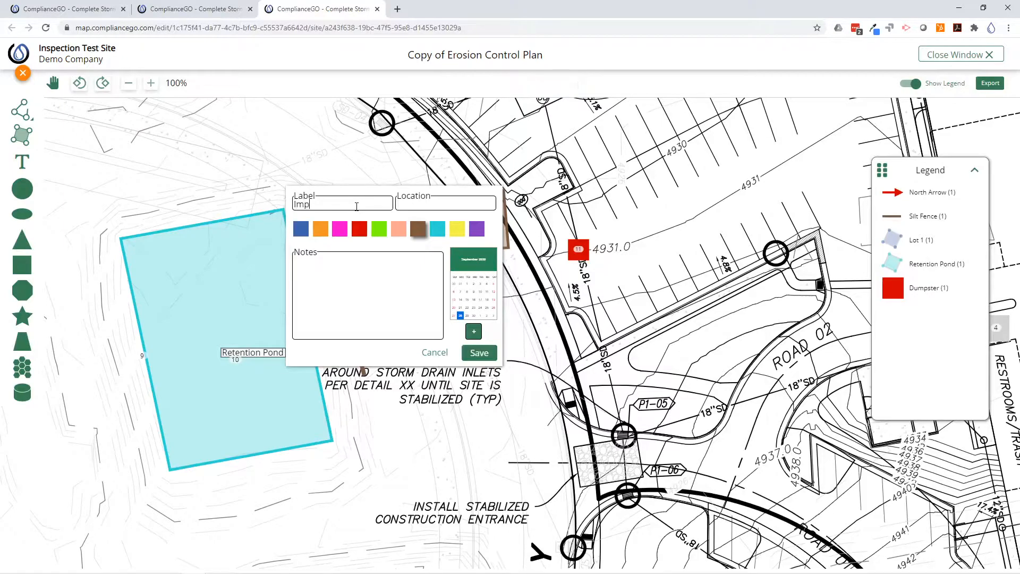
type("ervious Area")
left_click(491, 354)
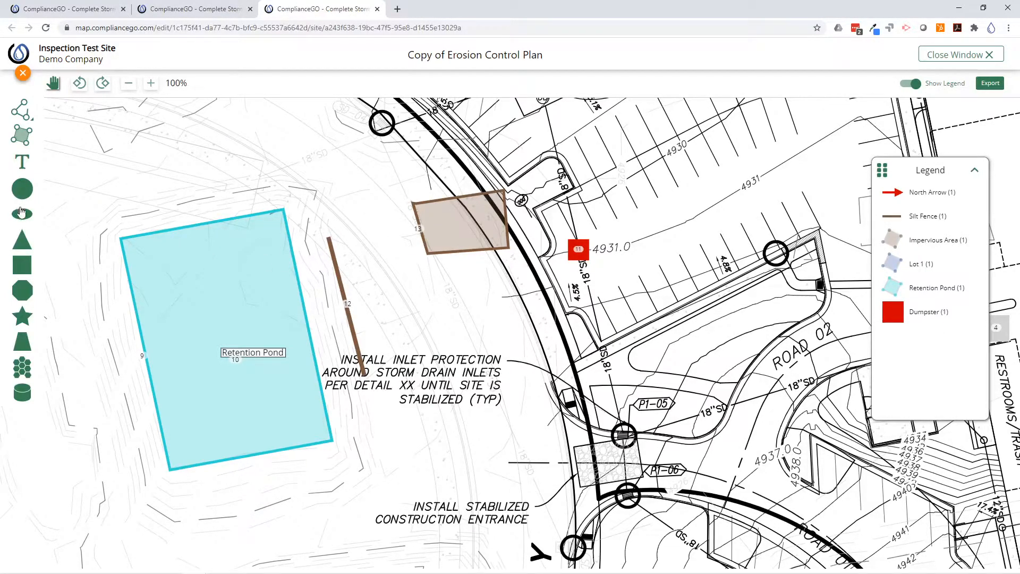
- Place a text label reading Test inside the Impervious Area polygon
left_click(20, 163)
left_click(443, 219)
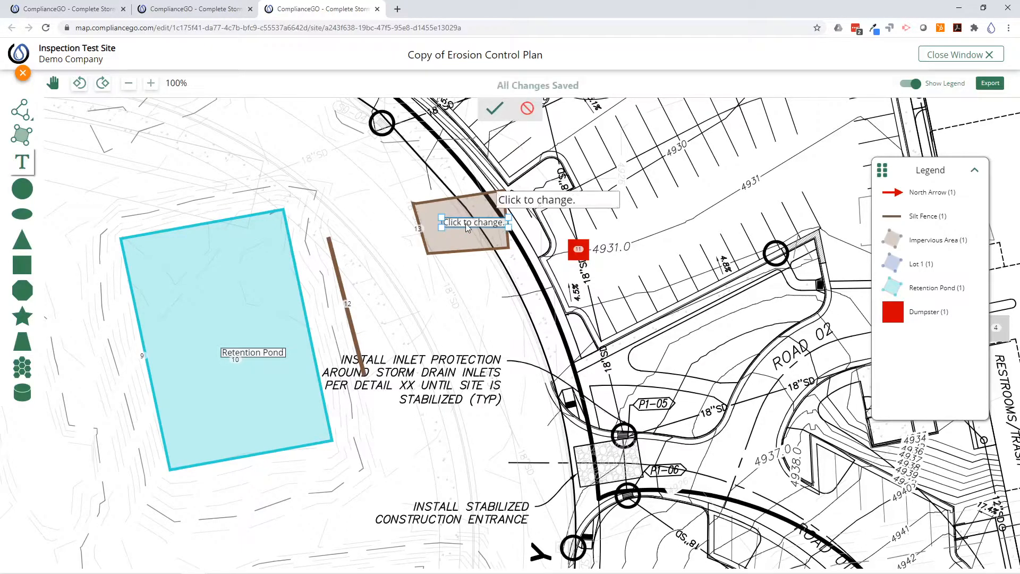
left_click(537, 200)
key("BackSpace")
key("BackSpace")
key("BackSpace")
key("BackSpace")
key("BackSpace")
key("BackSpace")
key("BackSpace")
key("BackSpace")
key("BackSpace")
key("BackSpace")
key("BackSpace")
key("BackSpace")
key("BackSpace")
key("BackSpace")
key("BackSpace")
key("BackSpace")
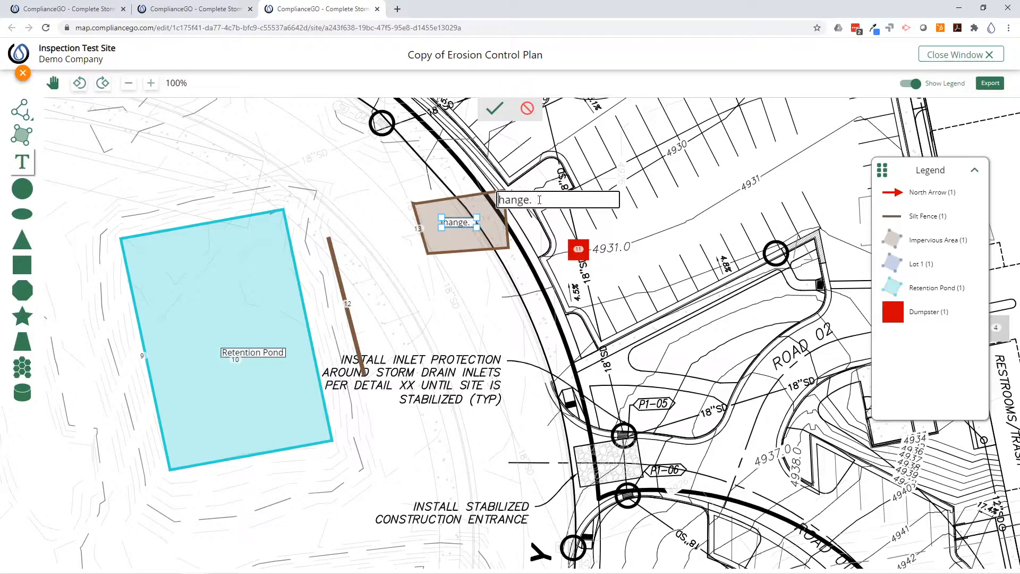
type("/")
key("BackSpace")
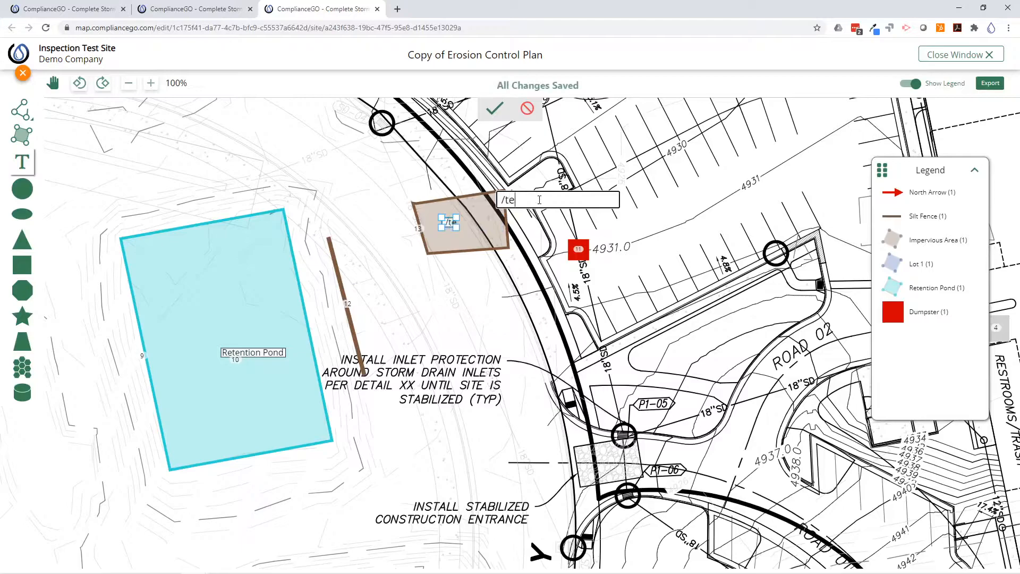
type("Test")
key("Return")
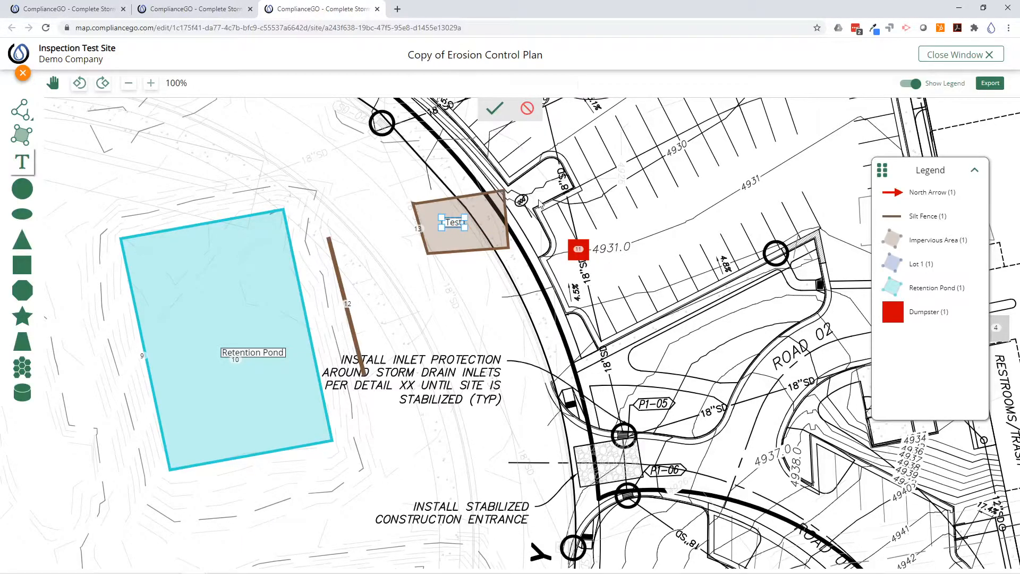
left_click(494, 109)
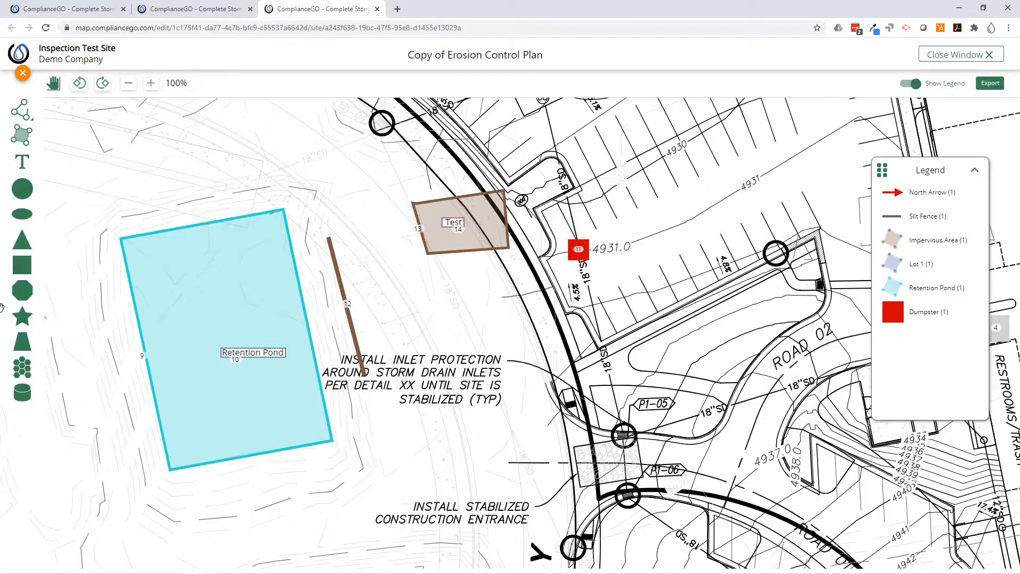
- Place a circle, move it to the open area west of Road 02, resize it and finish the shape
left_click(24, 191)
left_click(464, 328)
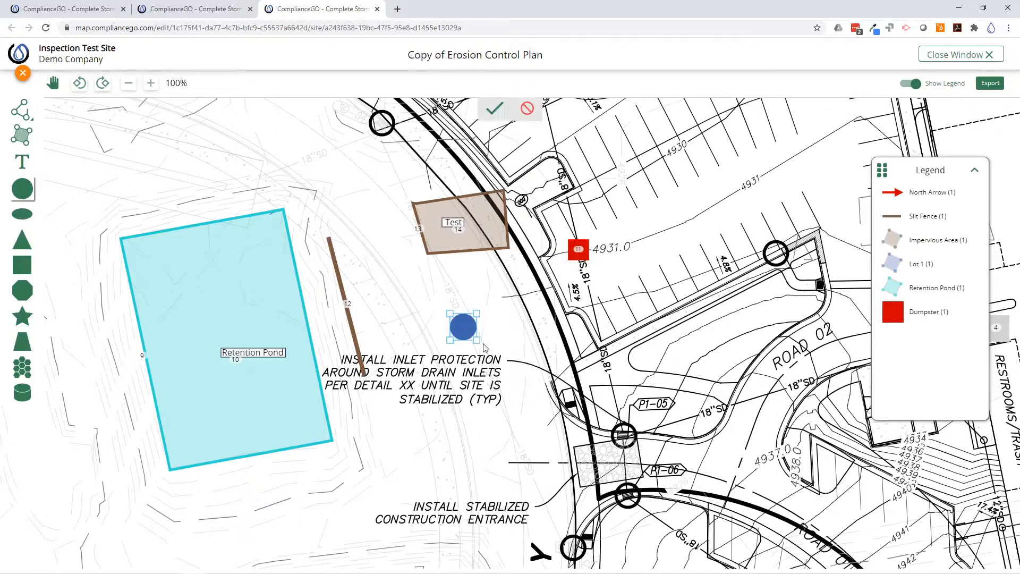
left_click_drag(478, 342, 710, 339)
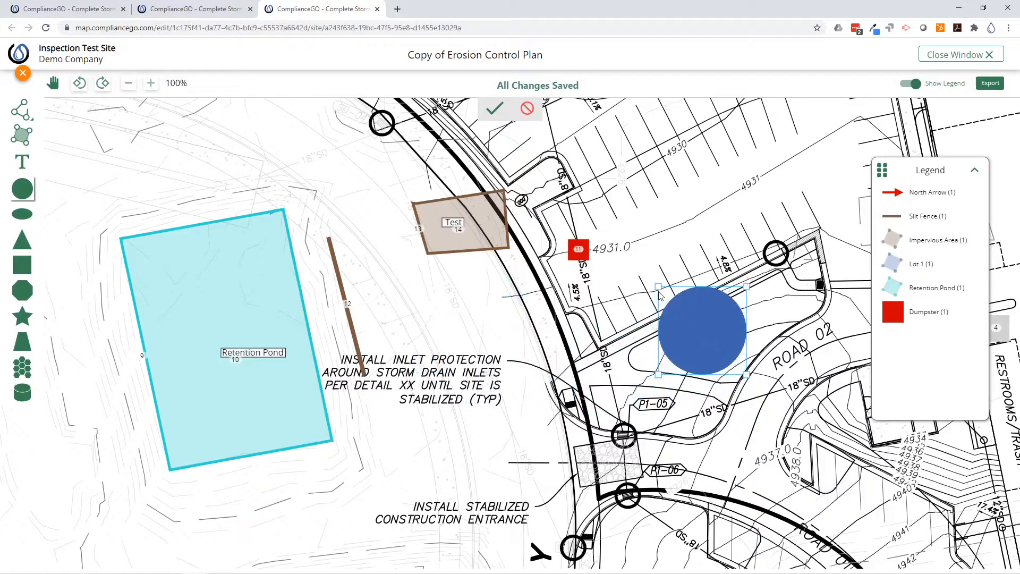
left_click_drag(663, 294, 672, 306)
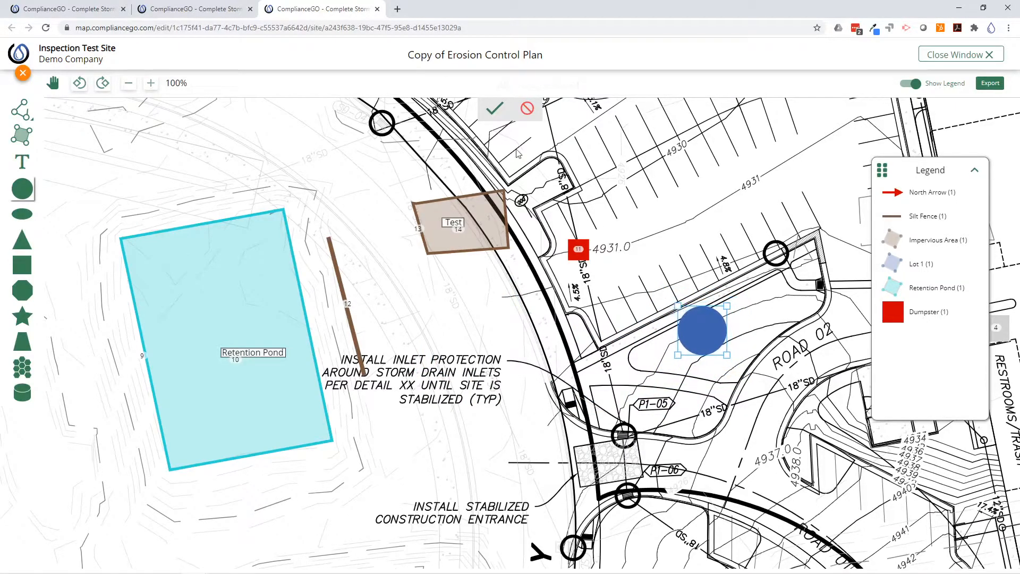
left_click(495, 118)
- Color the circle yellow, label it Material Storage and save it
left_click(457, 228)
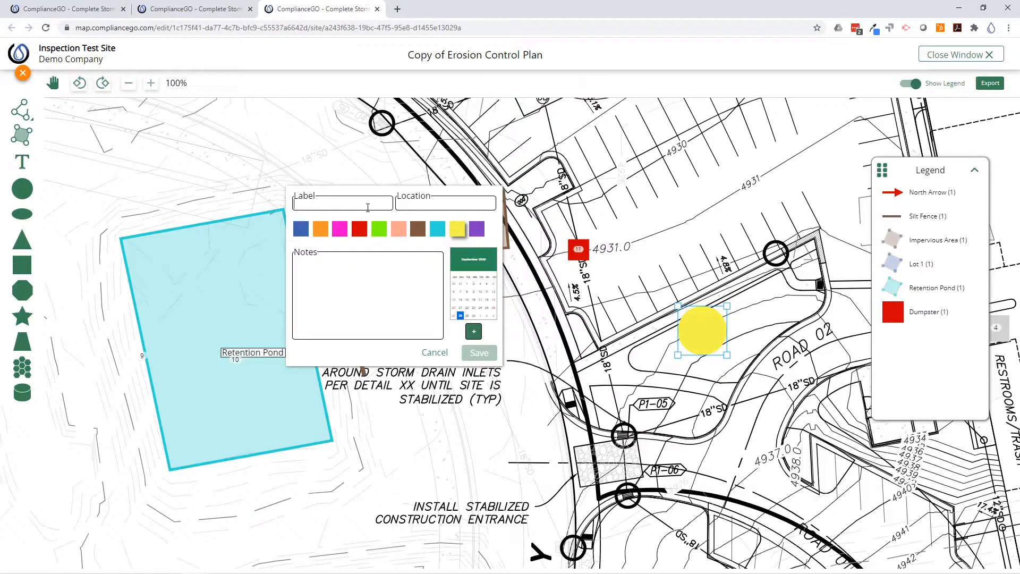
type("Material")
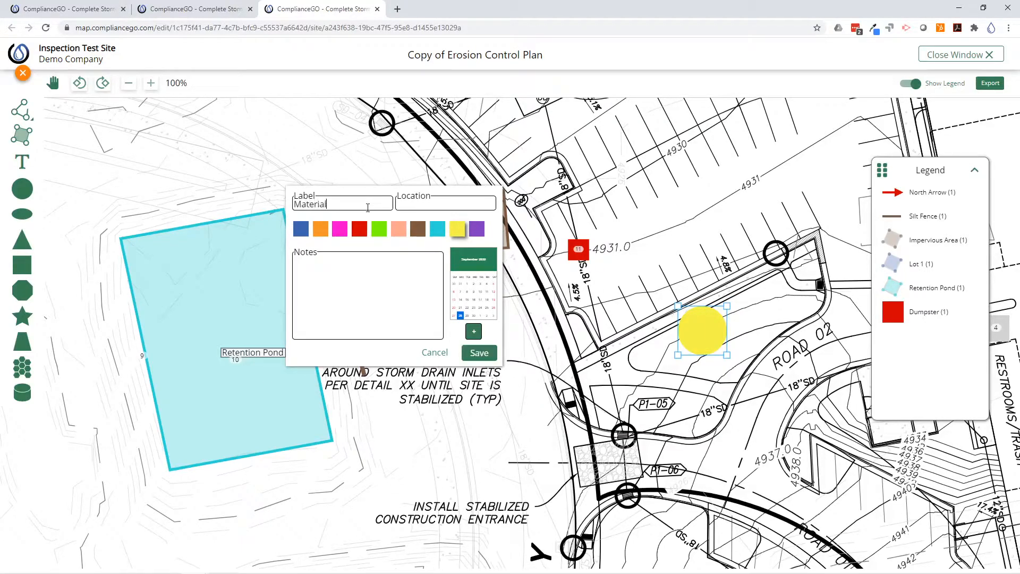
type(" Storage")
left_click(492, 355)
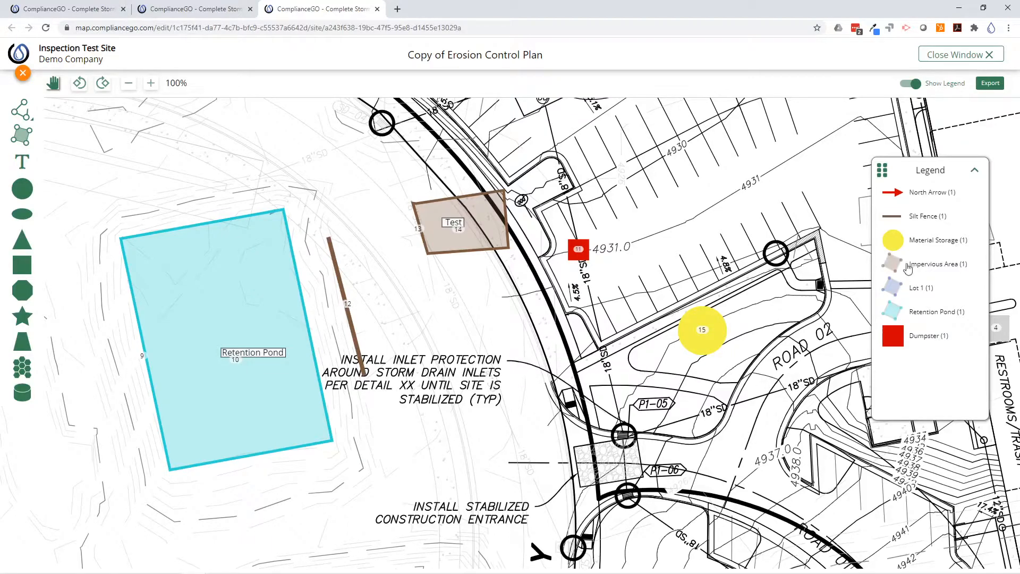
- Place another Material Storage circle from the legend just west of the existing yellow circle and save it with its preset label
left_click(913, 242)
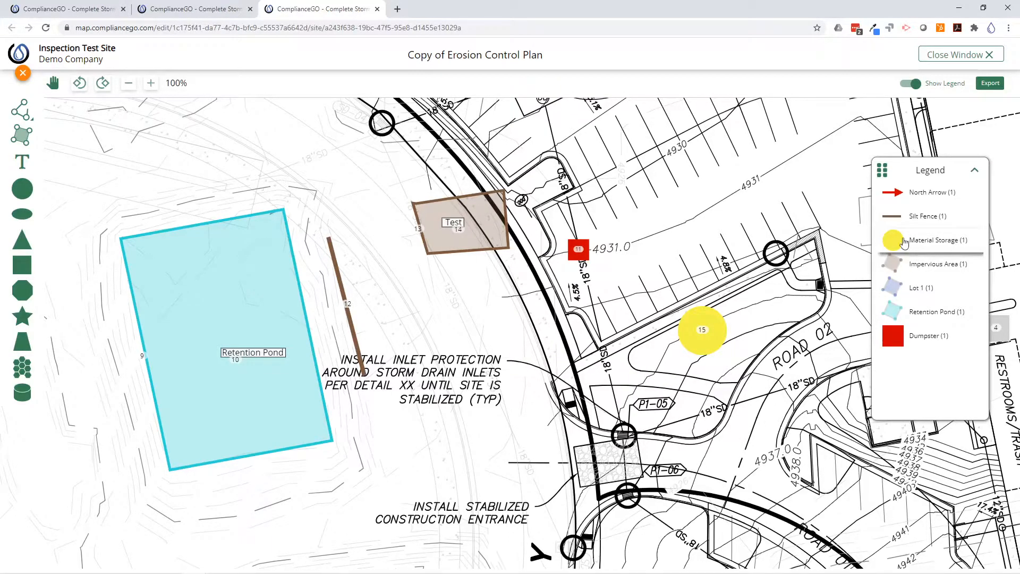
left_click(622, 320)
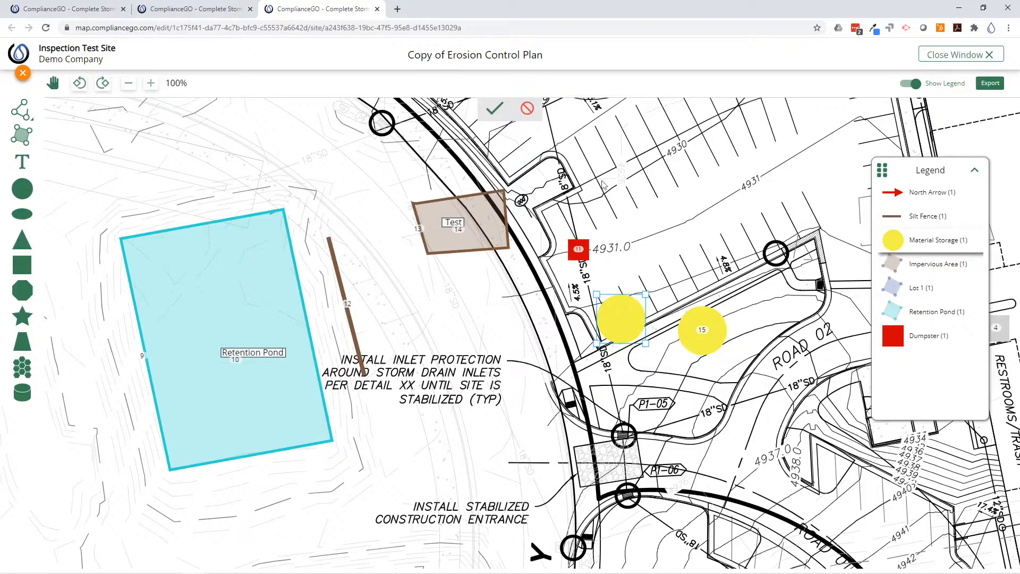
left_click(487, 117)
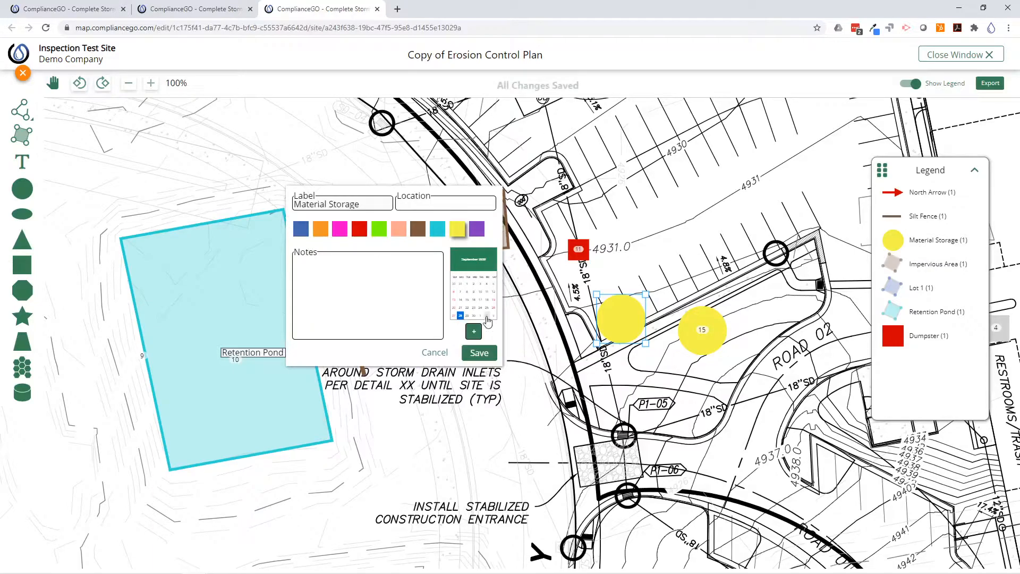
left_click(485, 350)
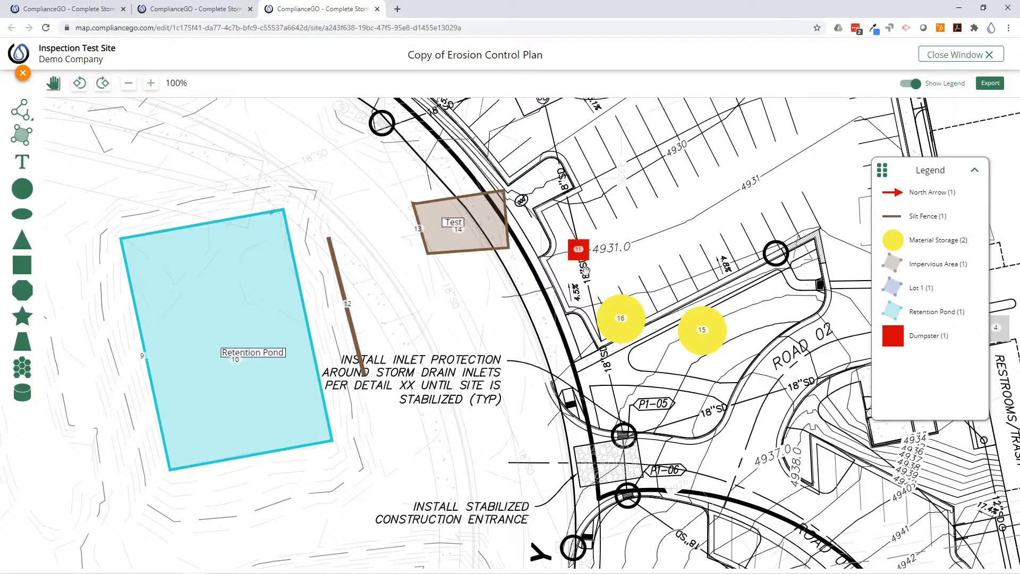
- Delete the Material Storage circle numbered 16 from the map
left_click(623, 320)
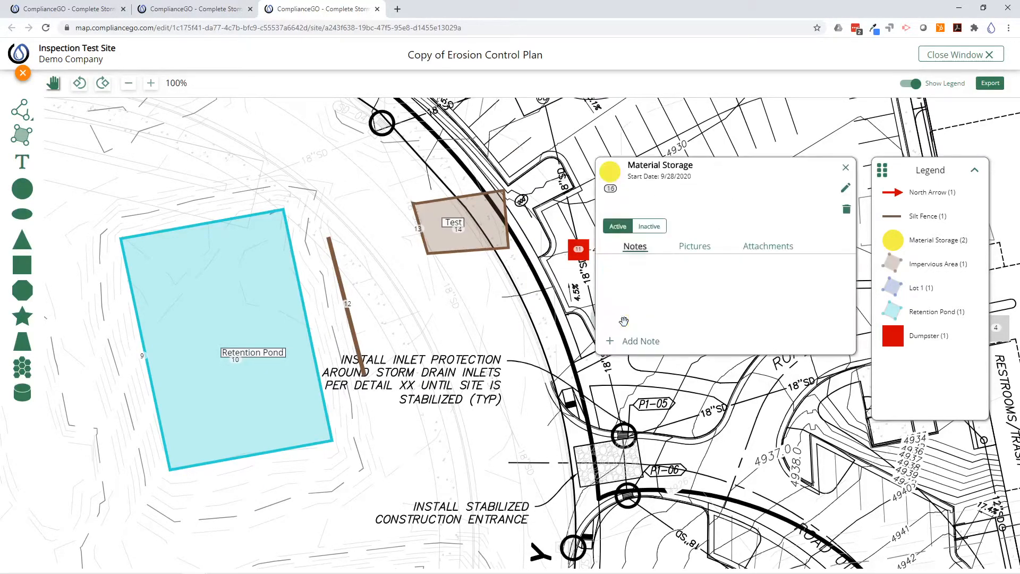
left_click(847, 213)
left_click(573, 382)
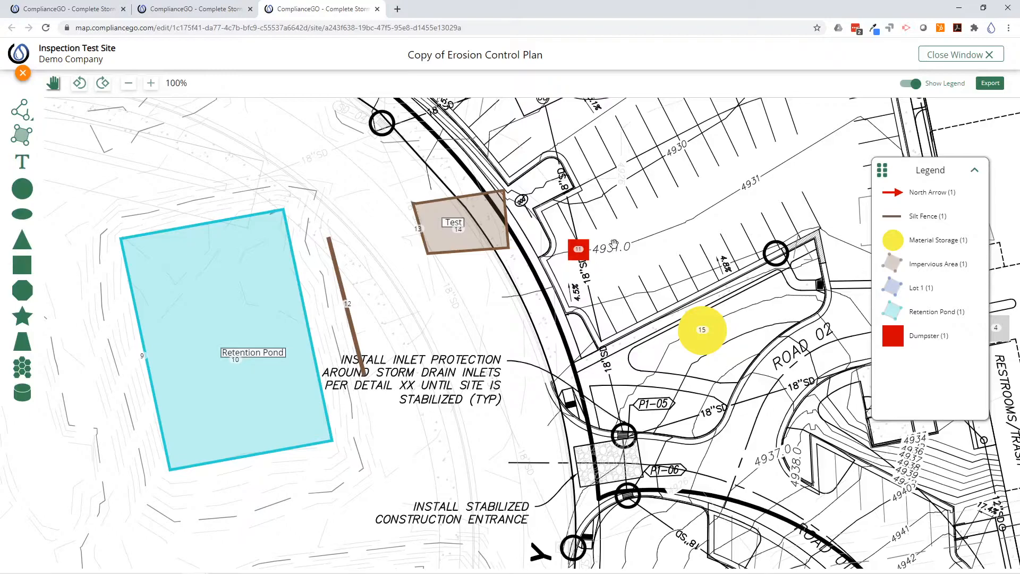
- Set the Dumpster square to inactive and return it to active
left_click(579, 250)
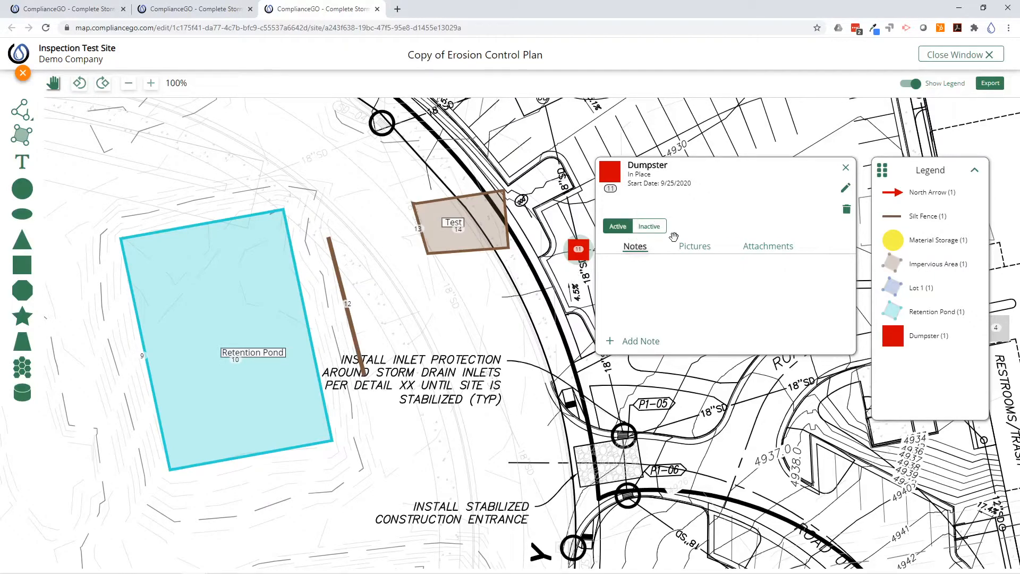
left_click(657, 228)
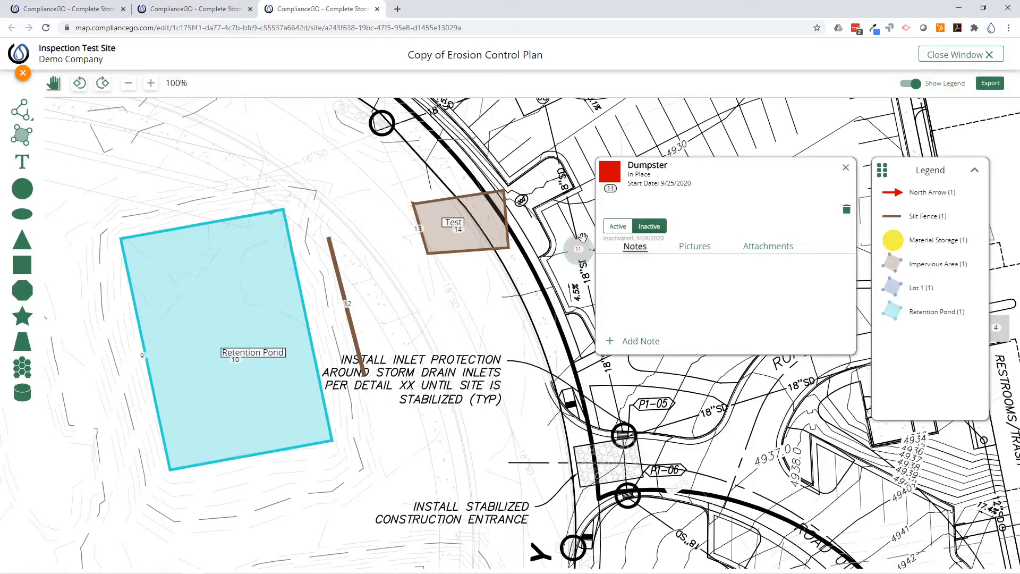
left_click(617, 228)
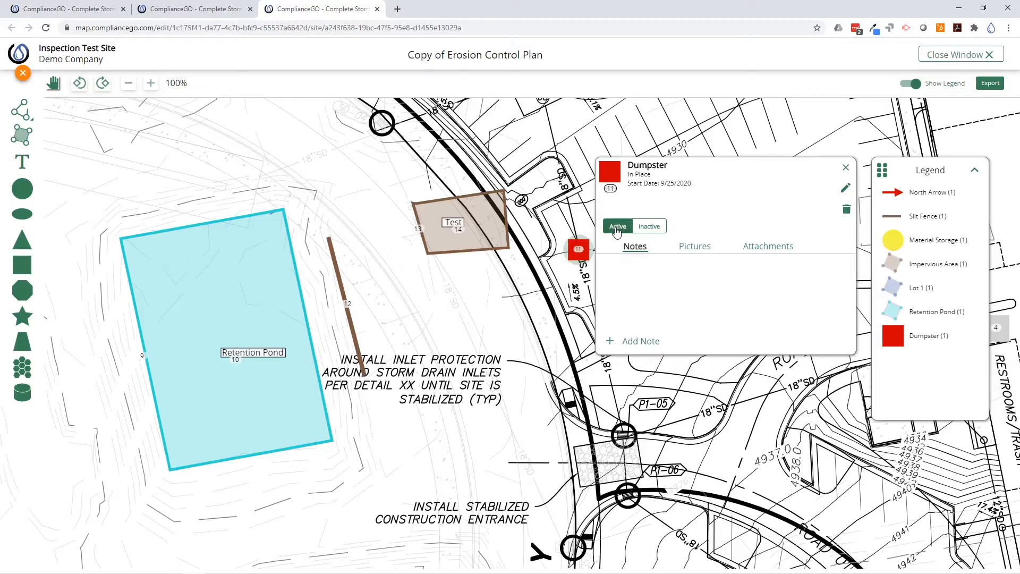
- Add a note reading In Place, dated 9/16/2020, to the Dumpster and save it
left_click(647, 343)
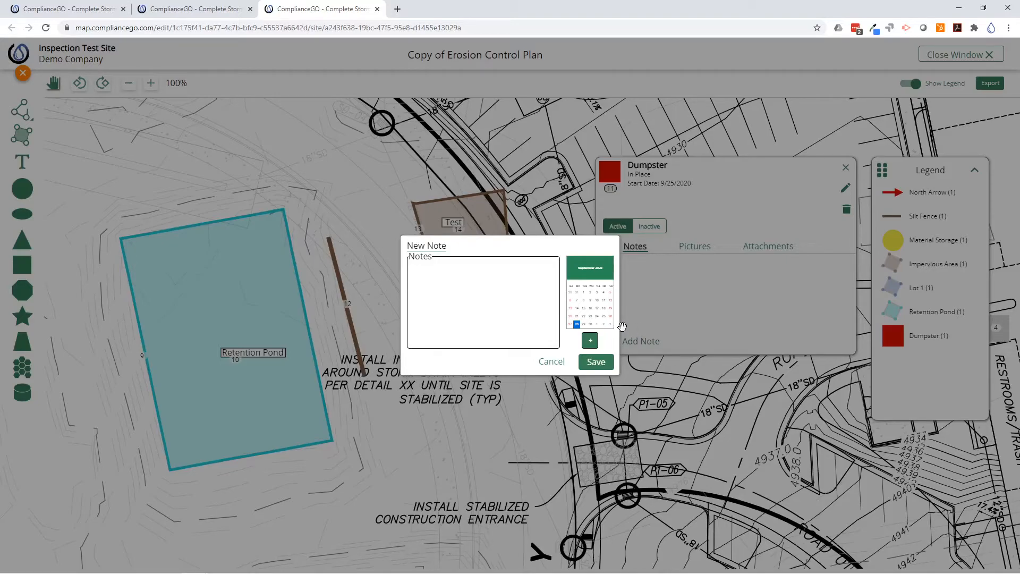
left_click(504, 295)
type("In Place")
left_click(590, 308)
left_click(596, 363)
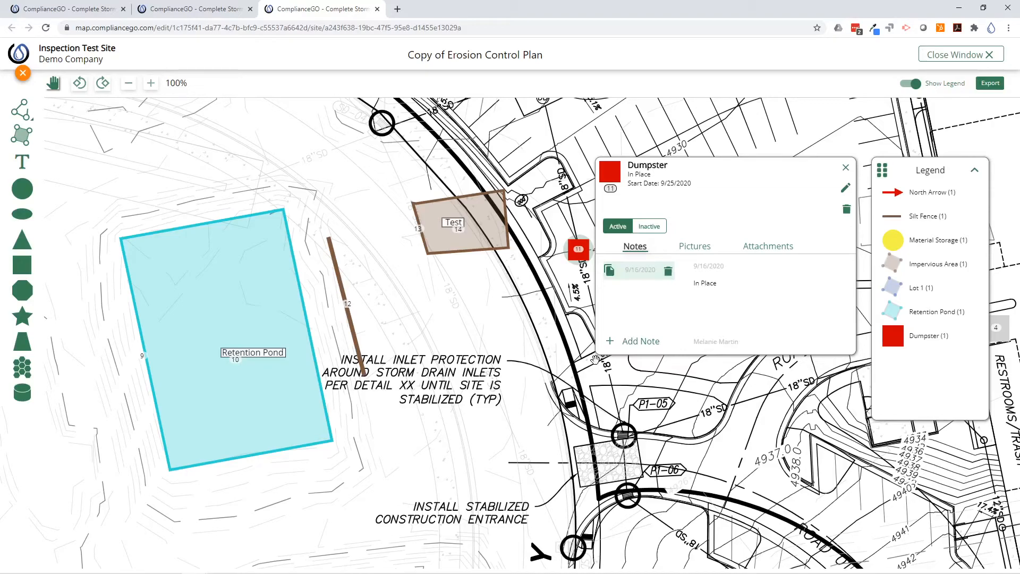
left_click(695, 254)
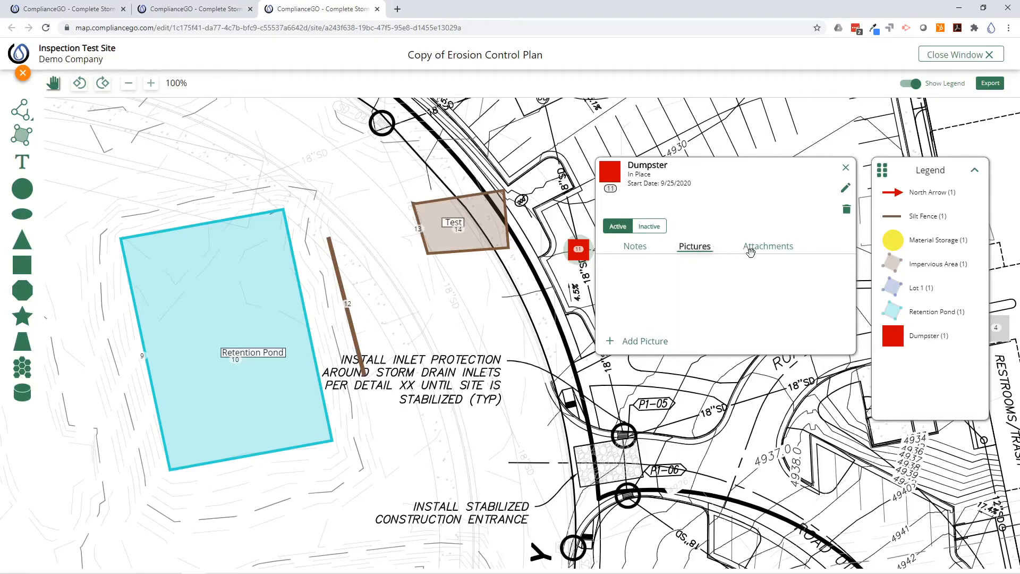
left_click(784, 255)
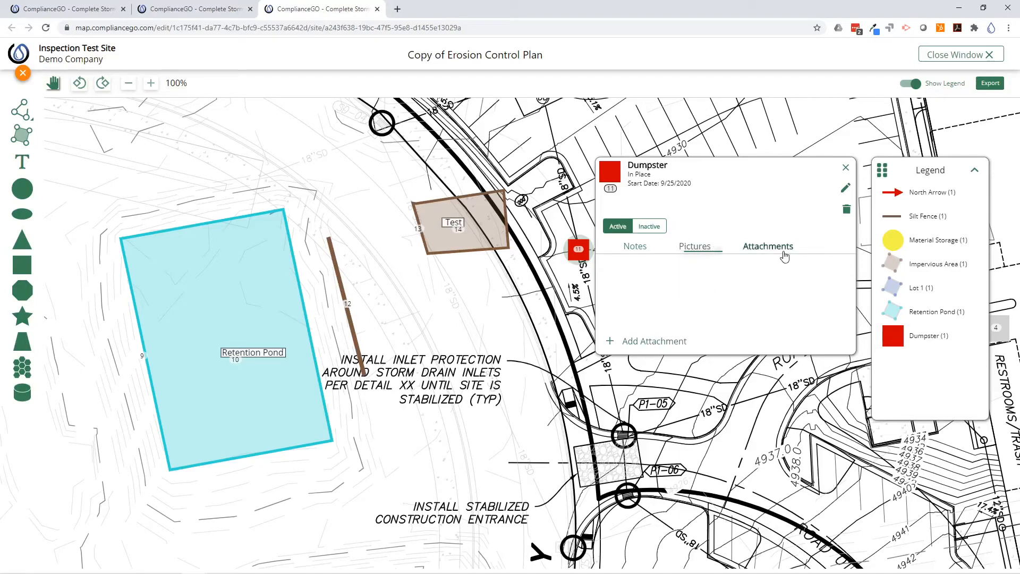
left_click(669, 342)
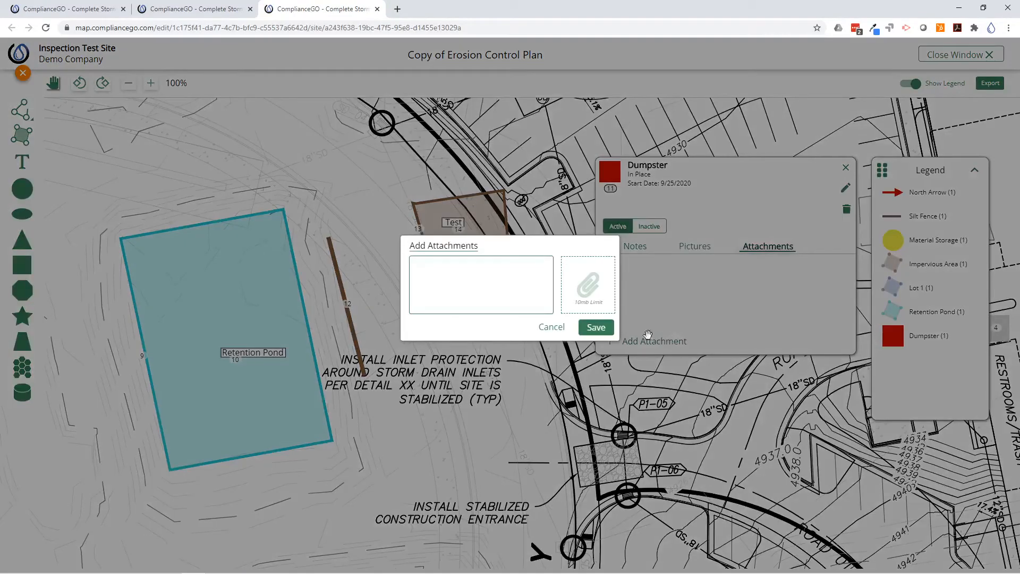
left_click(583, 289)
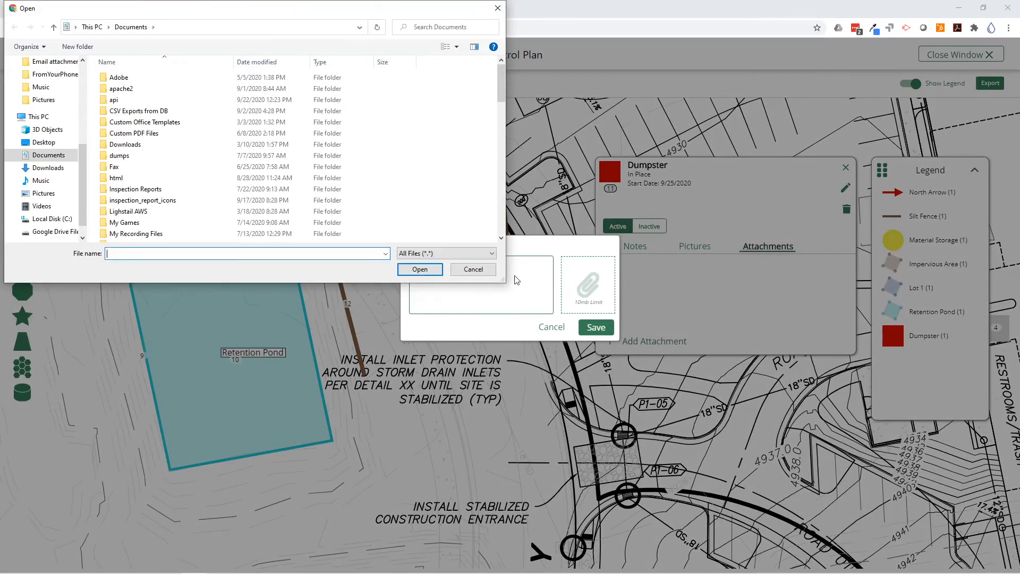
left_click(487, 274)
left_click(552, 327)
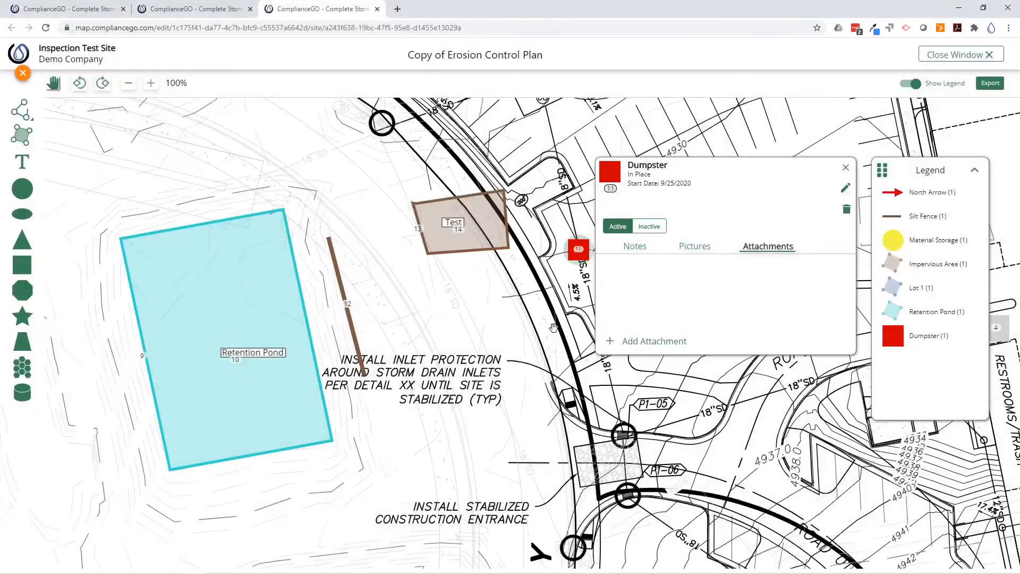